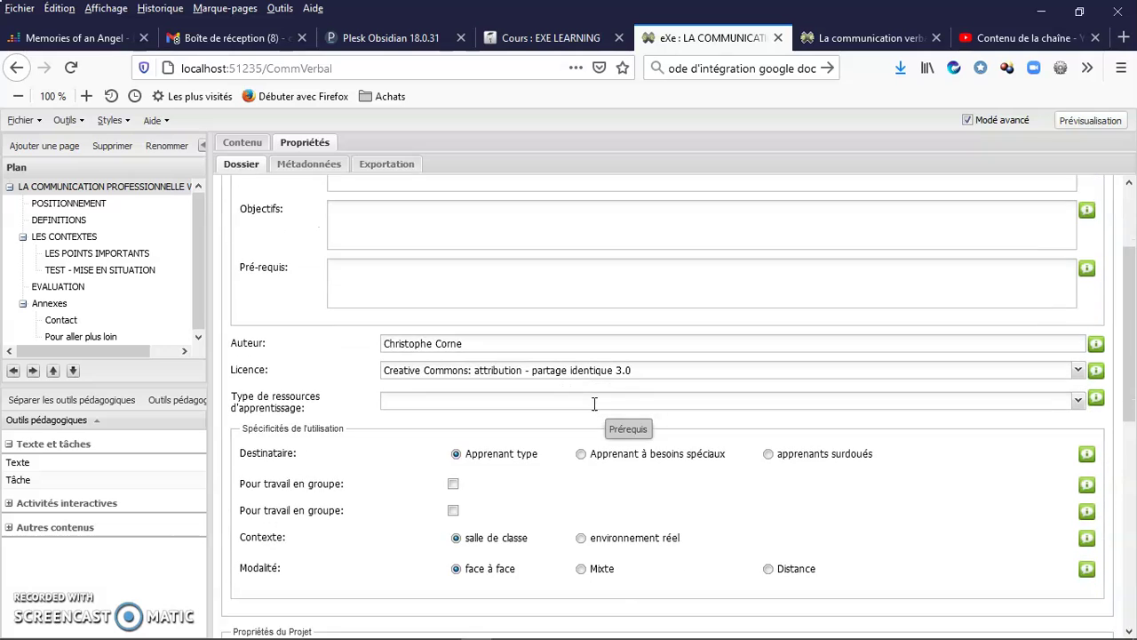
# Review the project's general properties (Dossier) and its Dublin Core metadata fields.
pyautogui.scroll(-5, 594, 410)
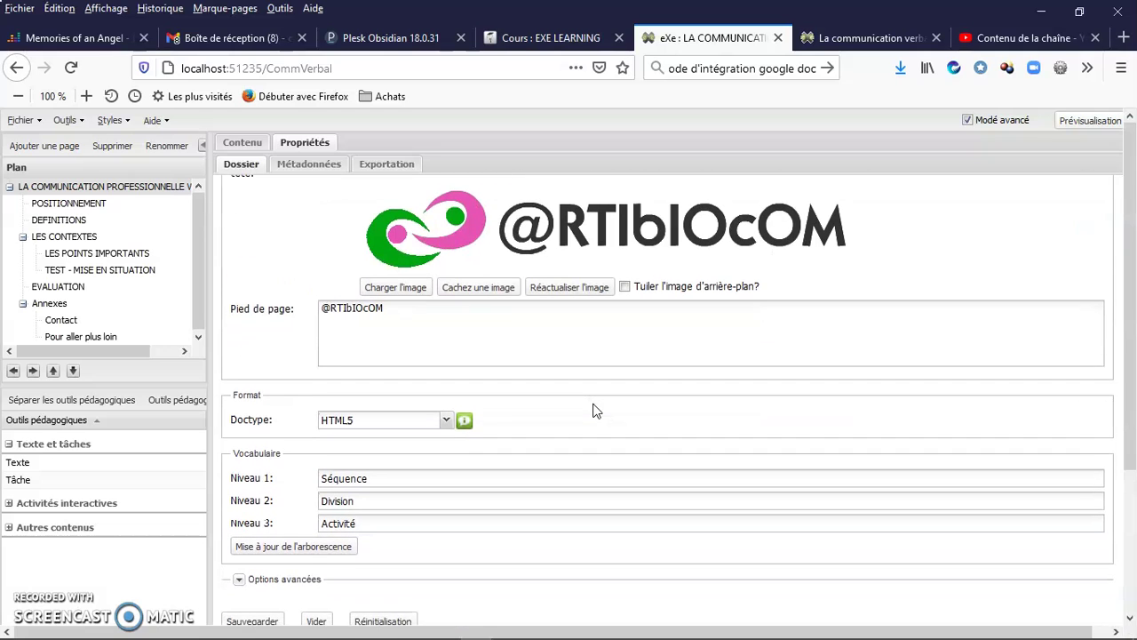
pyautogui.scroll(13, 594, 411)
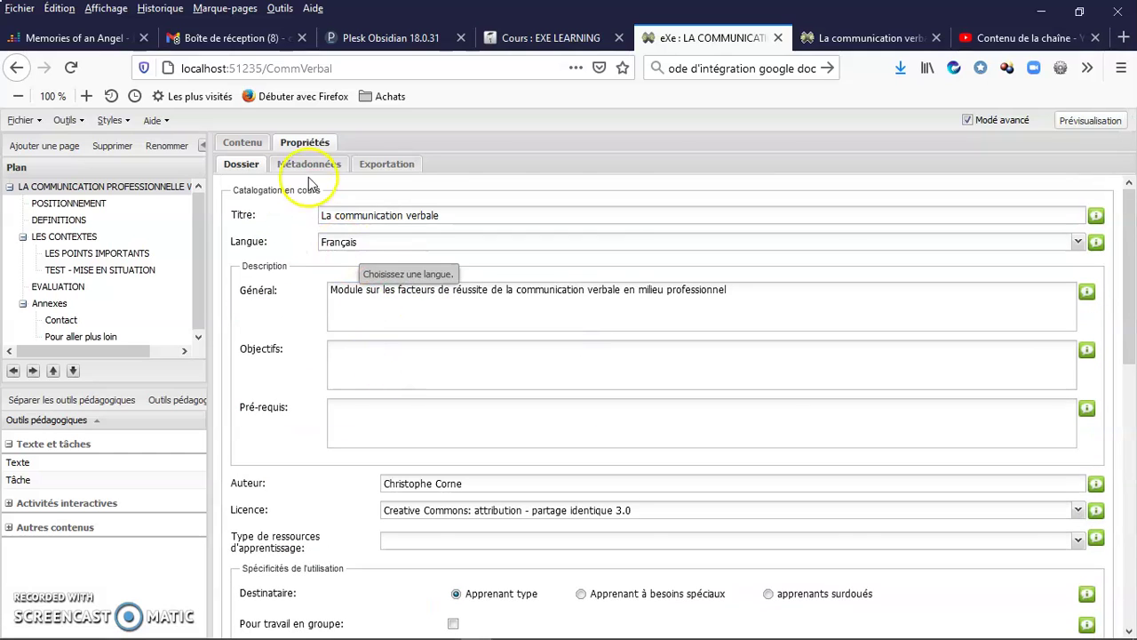
pyautogui.click(329, 173)
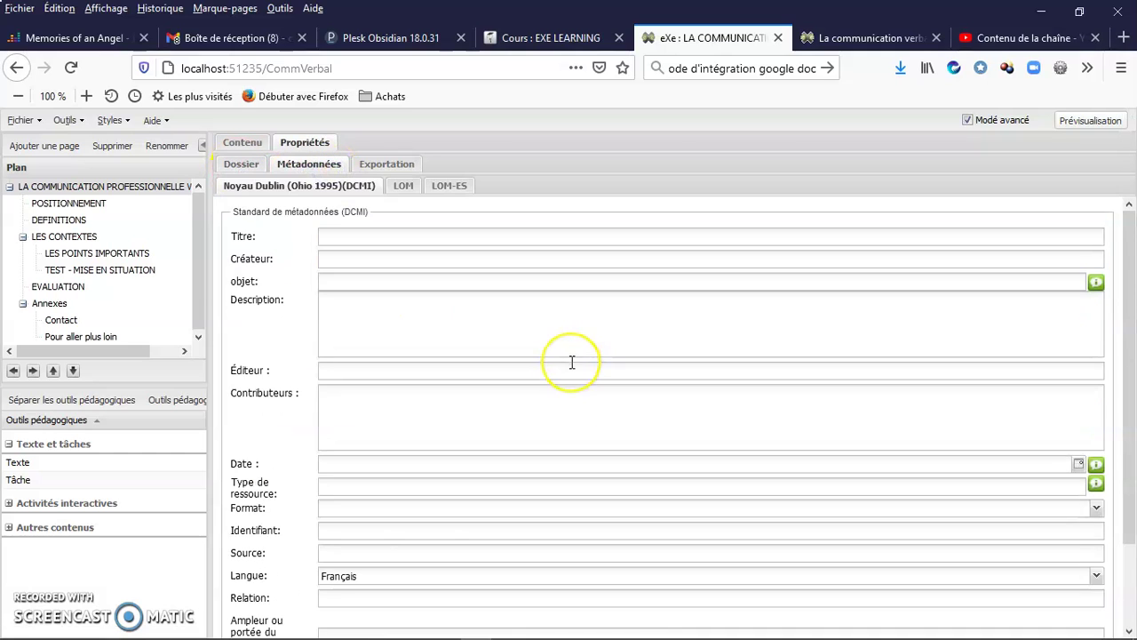
pyautogui.scroll(-2, 571, 361)
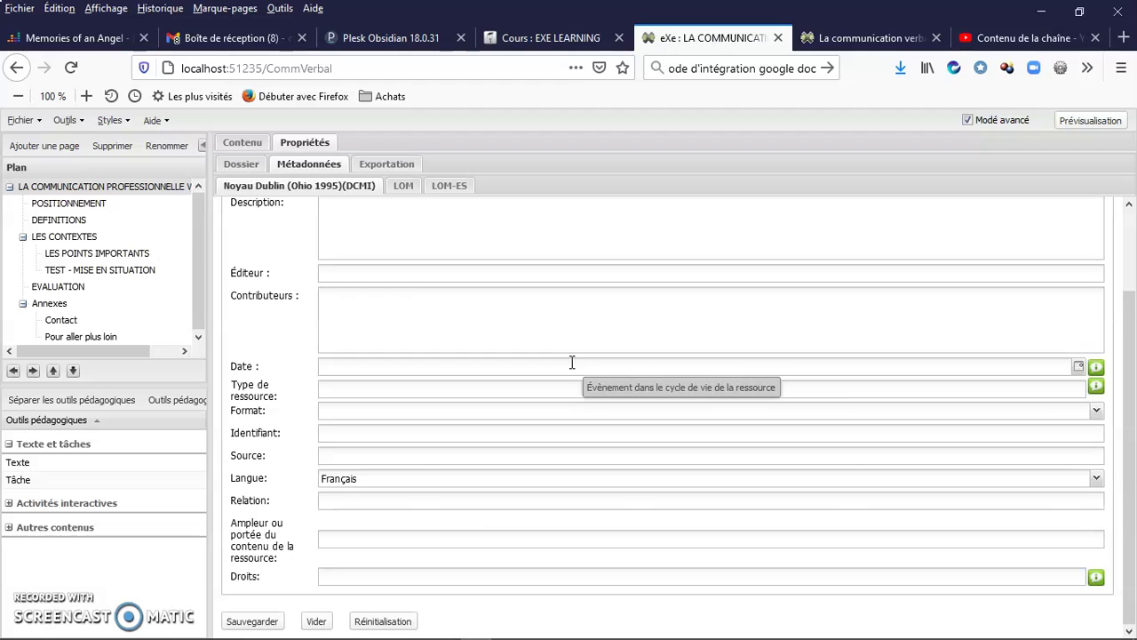
pyautogui.scroll(2, 571, 363)
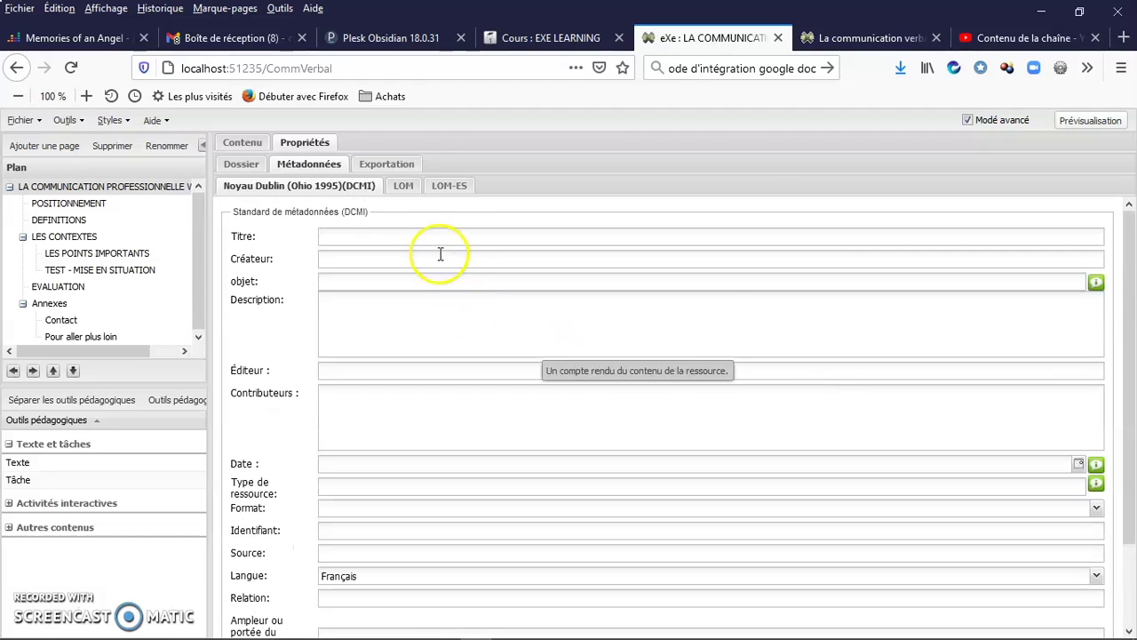
# Examine the project's export properties, including the available metadata types and the SCORM options.
pyautogui.click(385, 164)
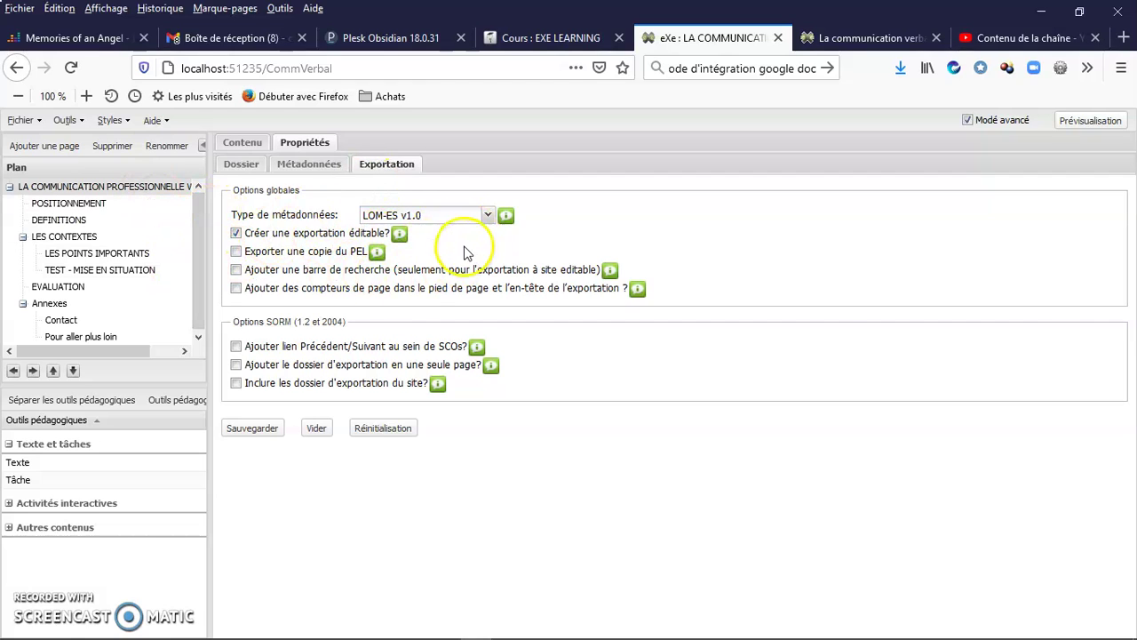
pyautogui.click(491, 219)
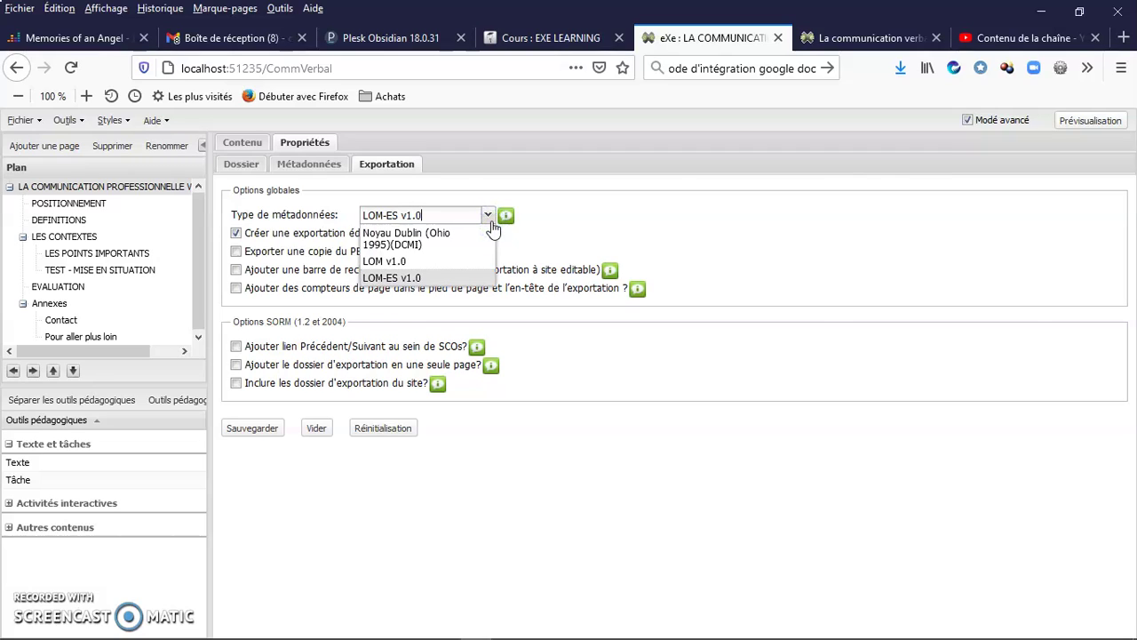
pyautogui.click(489, 218)
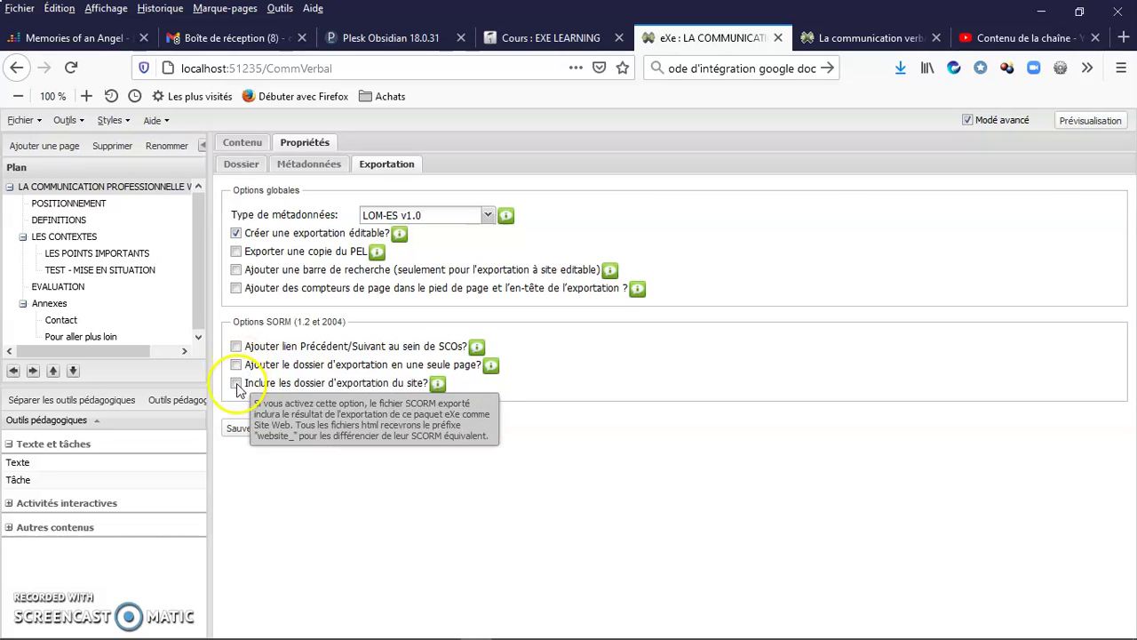
pyautogui.click(213, 371)
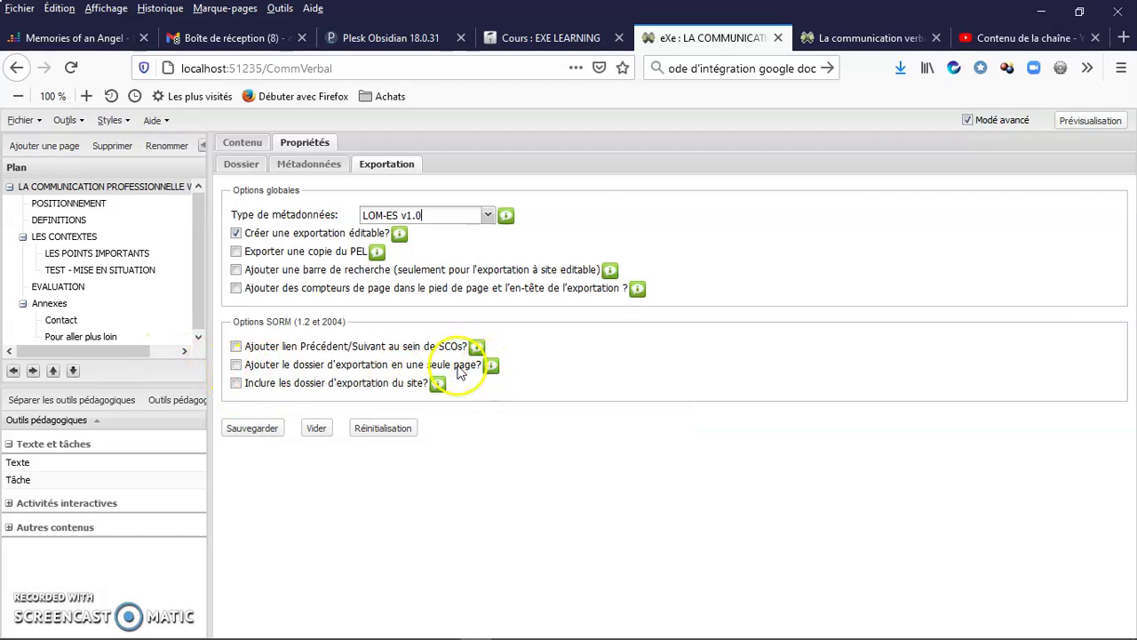
pyautogui.moveTo(491, 368)
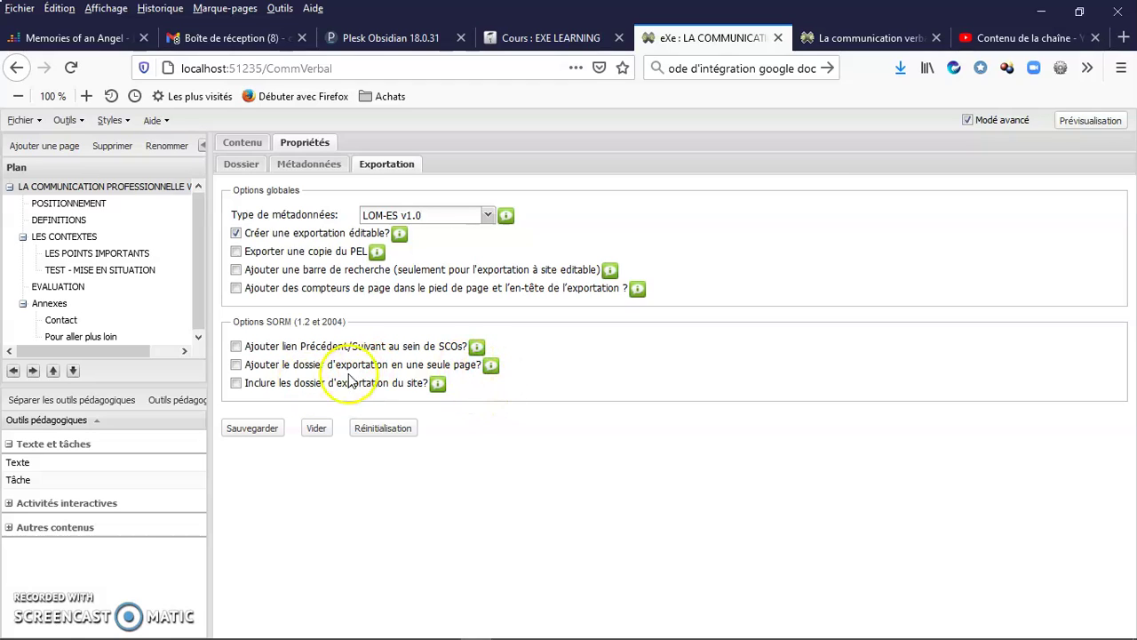
pyautogui.moveTo(289, 391)
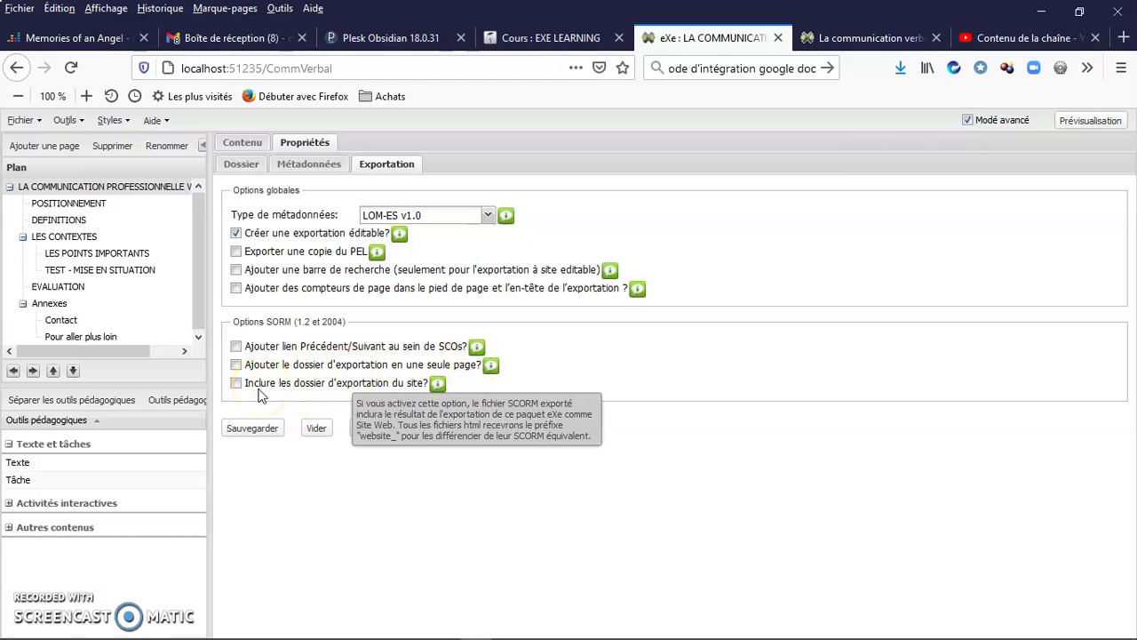
pyautogui.click(365, 389)
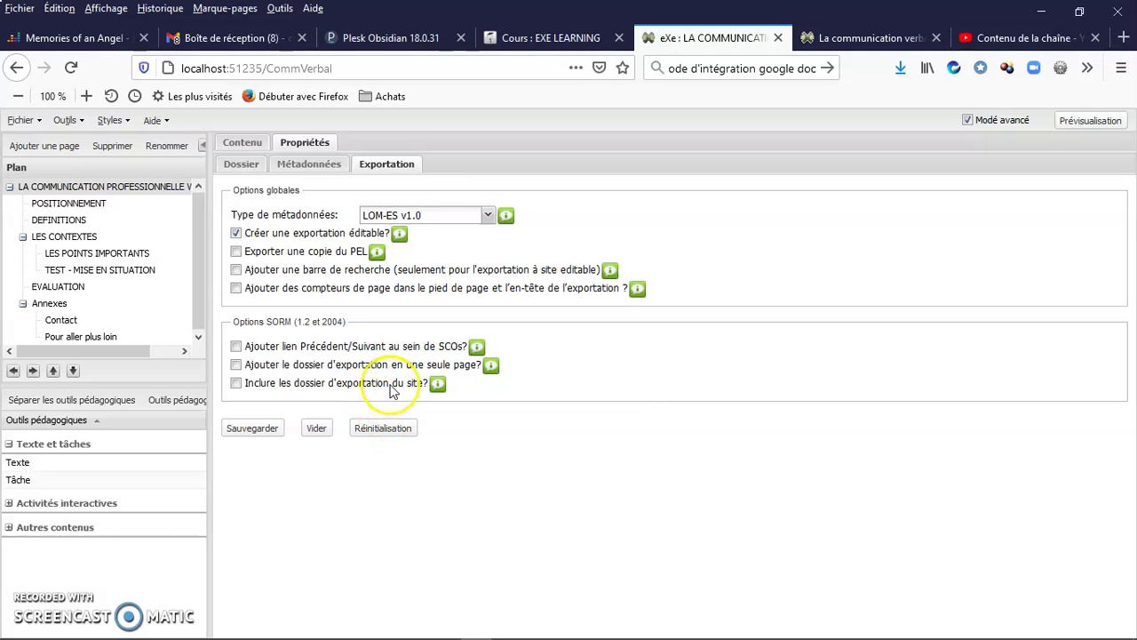
pyautogui.click(393, 391)
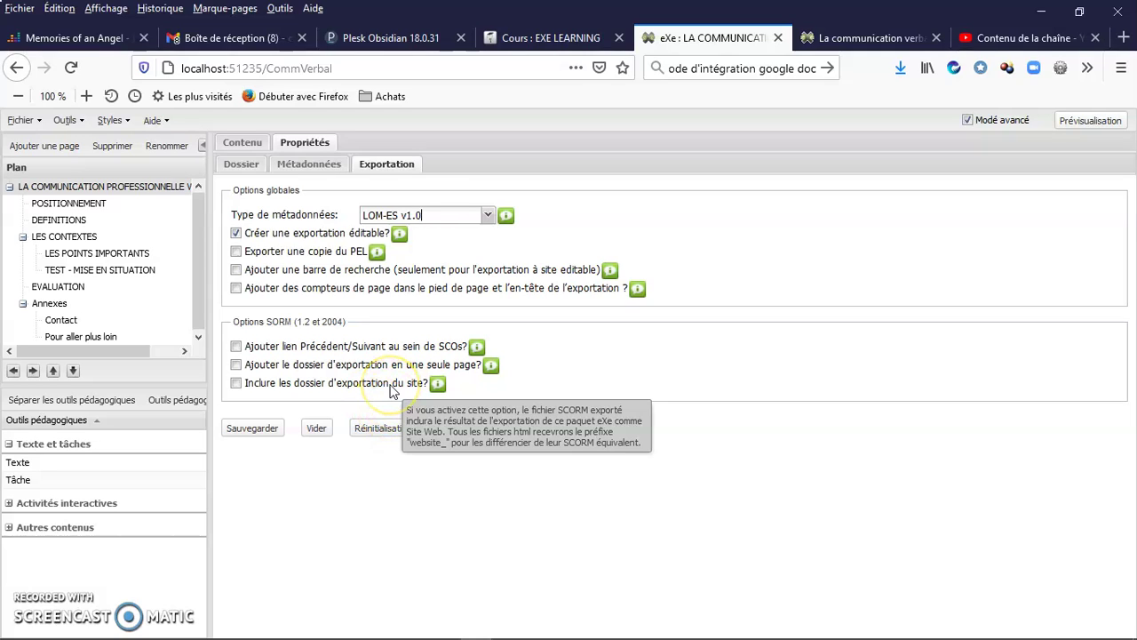
pyautogui.click(248, 384)
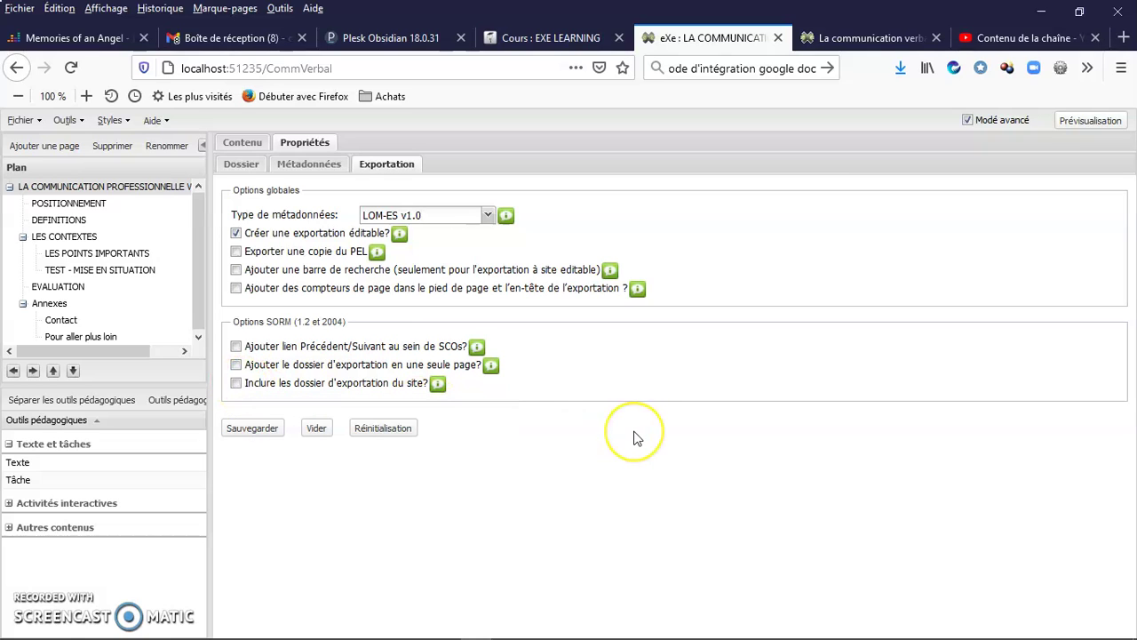
pyautogui.click(620, 236)
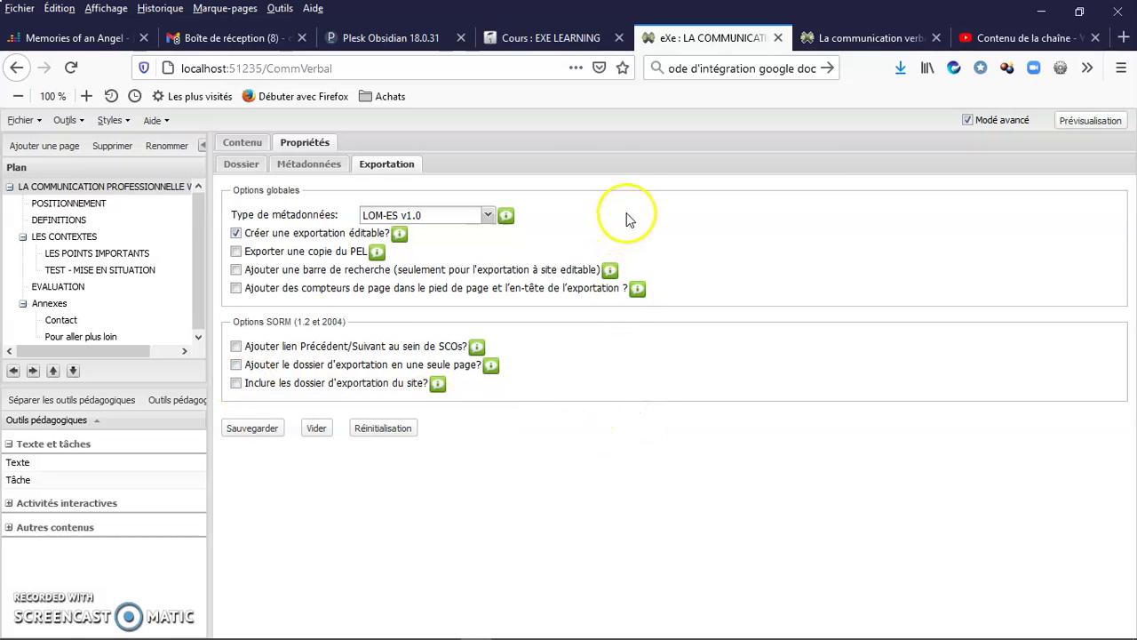
# Return to the project content and start creating a new style from the style manager.
pyautogui.click(248, 150)
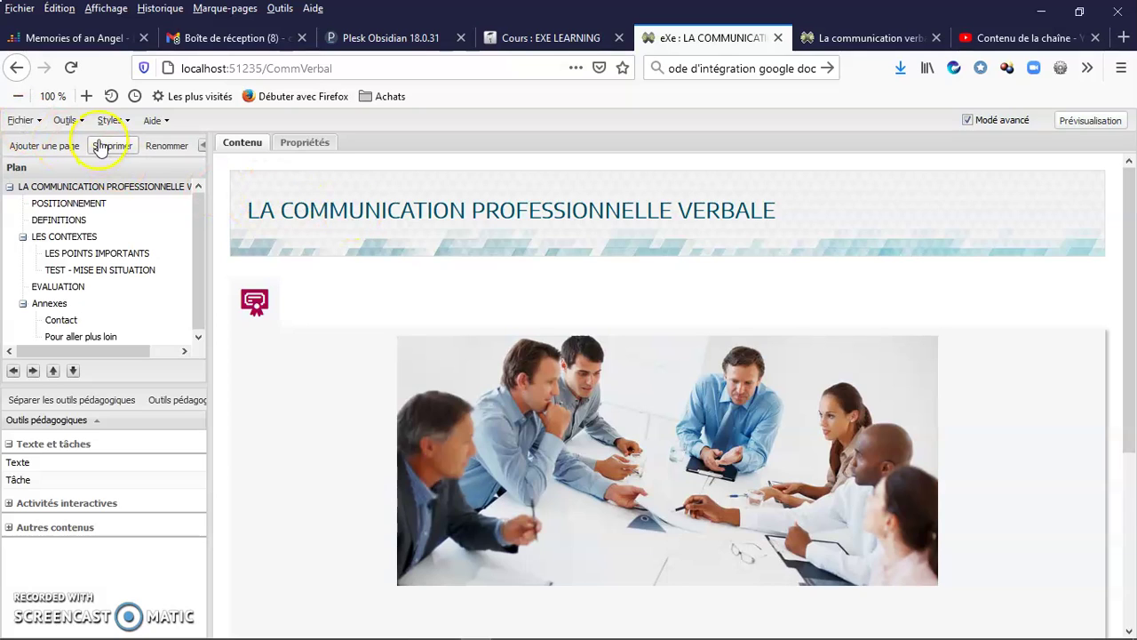
pyautogui.click(125, 124)
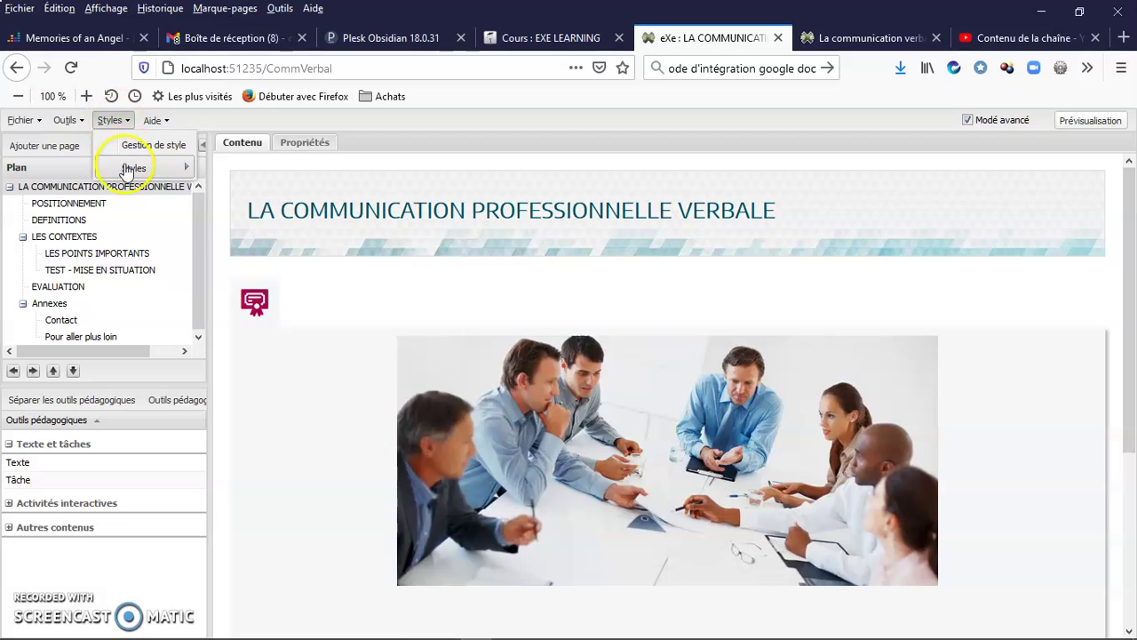
pyautogui.moveTo(127, 172)
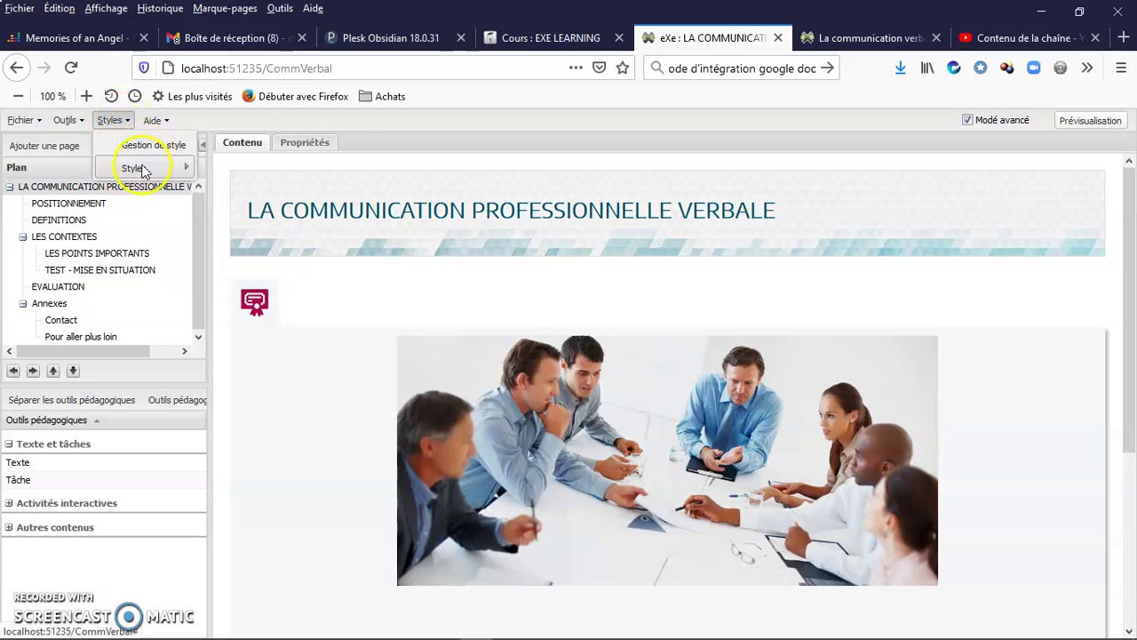
pyautogui.click(147, 151)
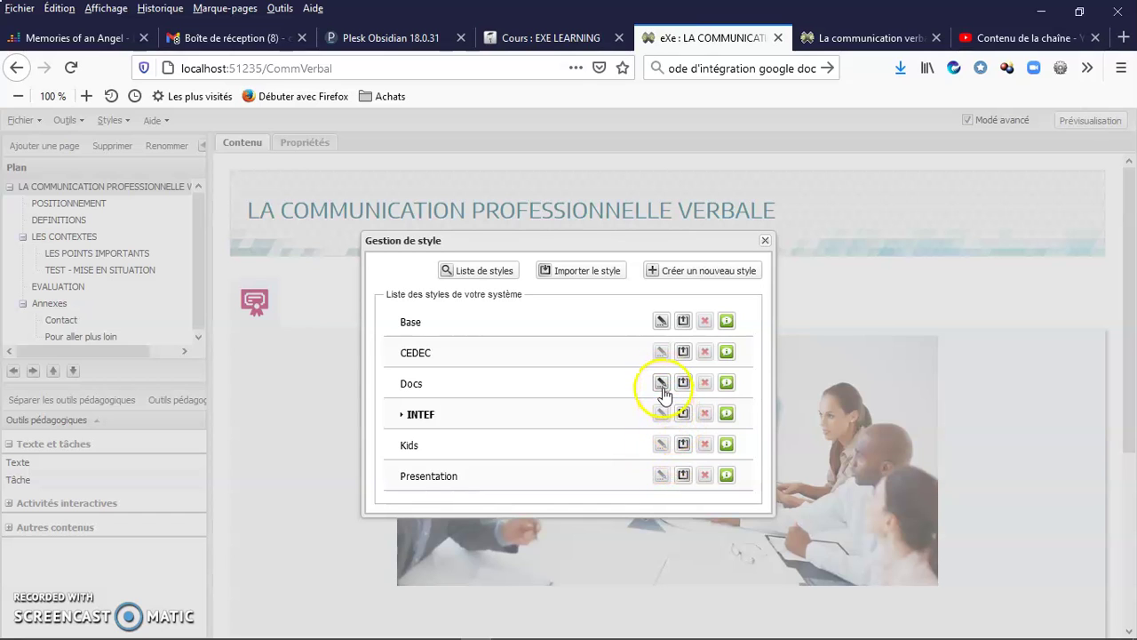
pyautogui.click(690, 270)
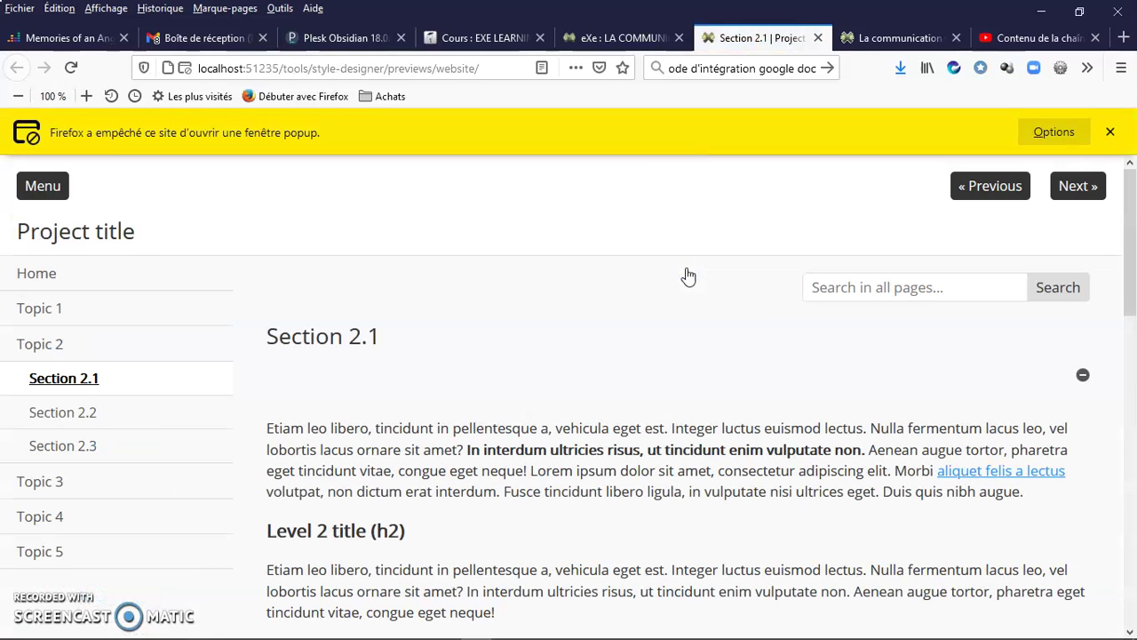
# Examine the style preview website's Section 2.1 page, including its title, heading levels, iDevice block and navigation.
pyautogui.scroll(-5, 675, 368)
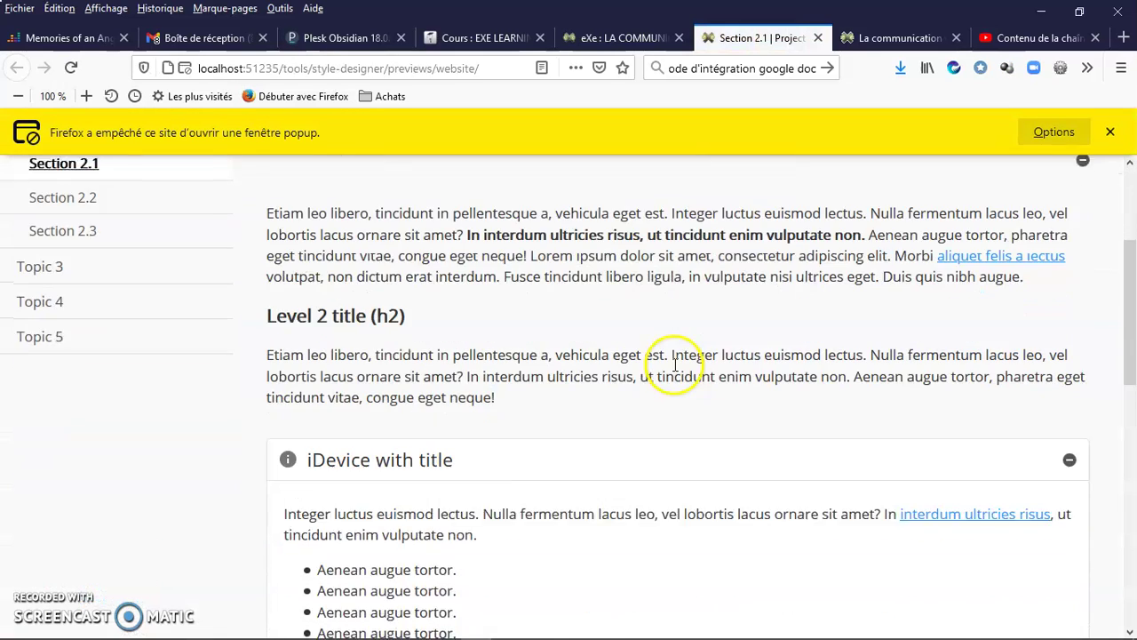
pyautogui.scroll(-13, 674, 366)
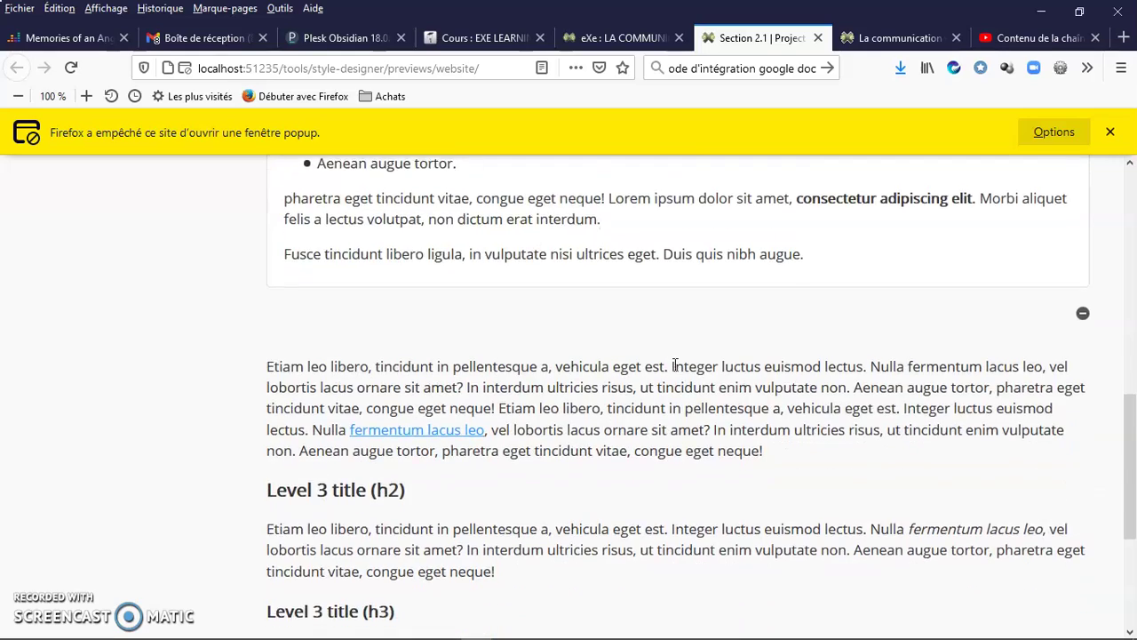
pyautogui.scroll(-1, 675, 371)
pyautogui.scroll(6, 675, 372)
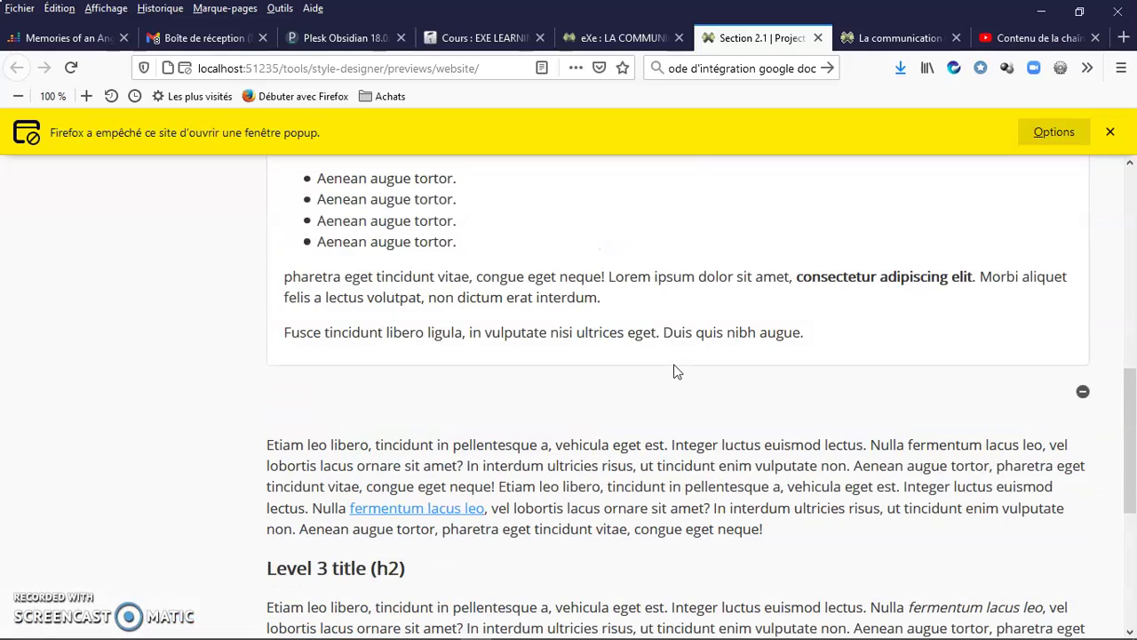
pyautogui.scroll(-6, 674, 371)
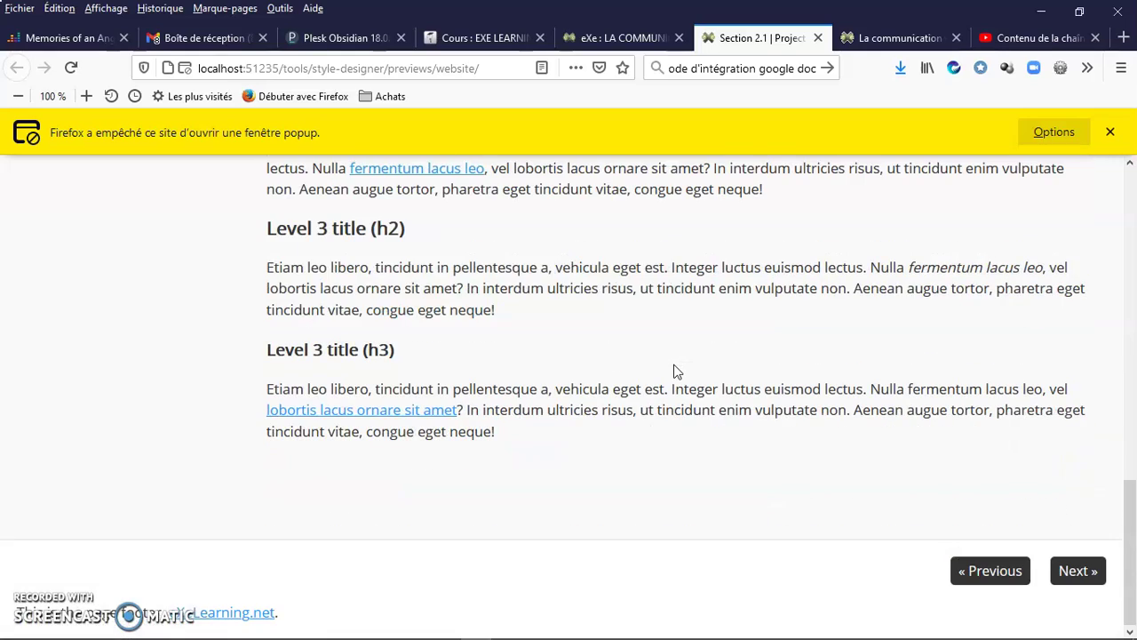
pyautogui.scroll(2, 674, 372)
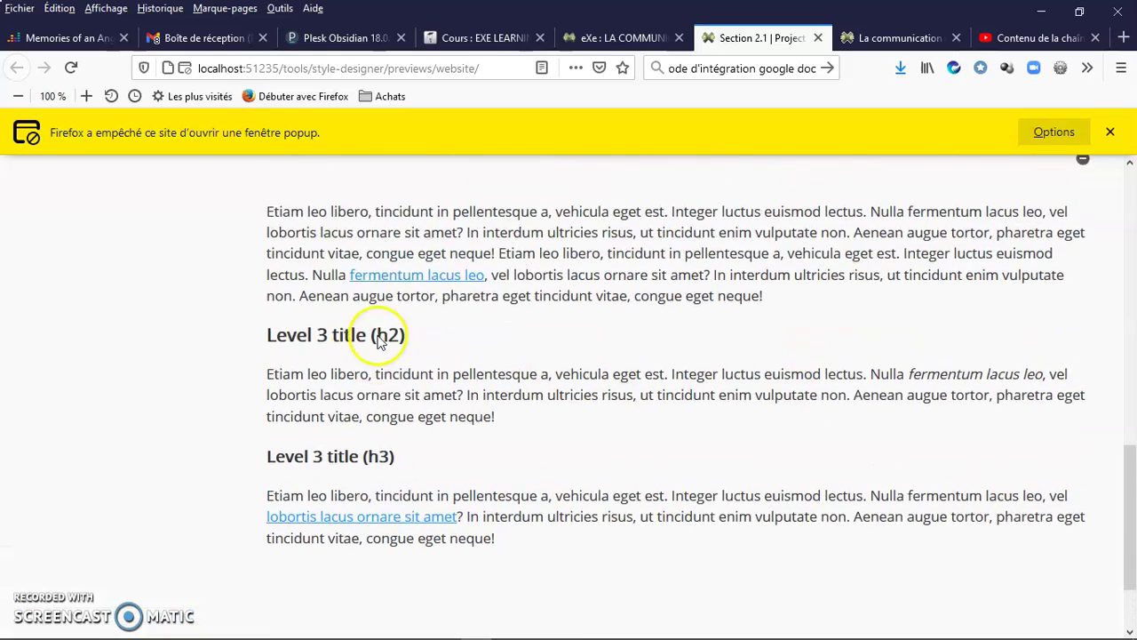
pyautogui.scroll(9, 376, 345)
pyautogui.moveTo(442, 324); pyautogui.dragTo(299, 334)
pyautogui.scroll(4, 356, 218)
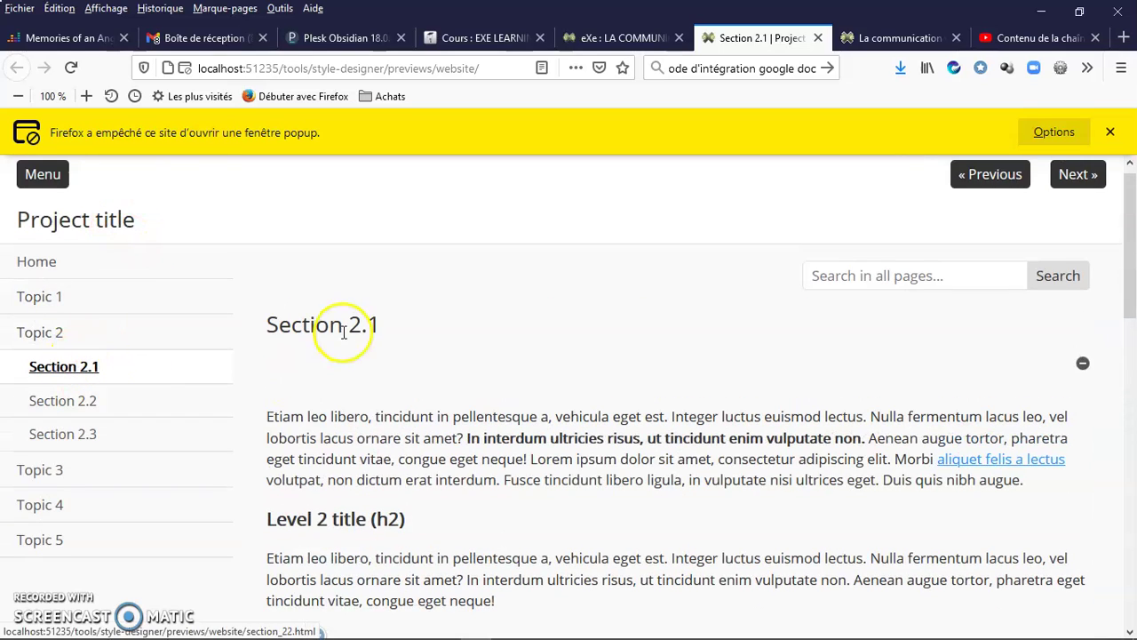
pyautogui.moveTo(381, 325); pyautogui.dragTo(276, 328)
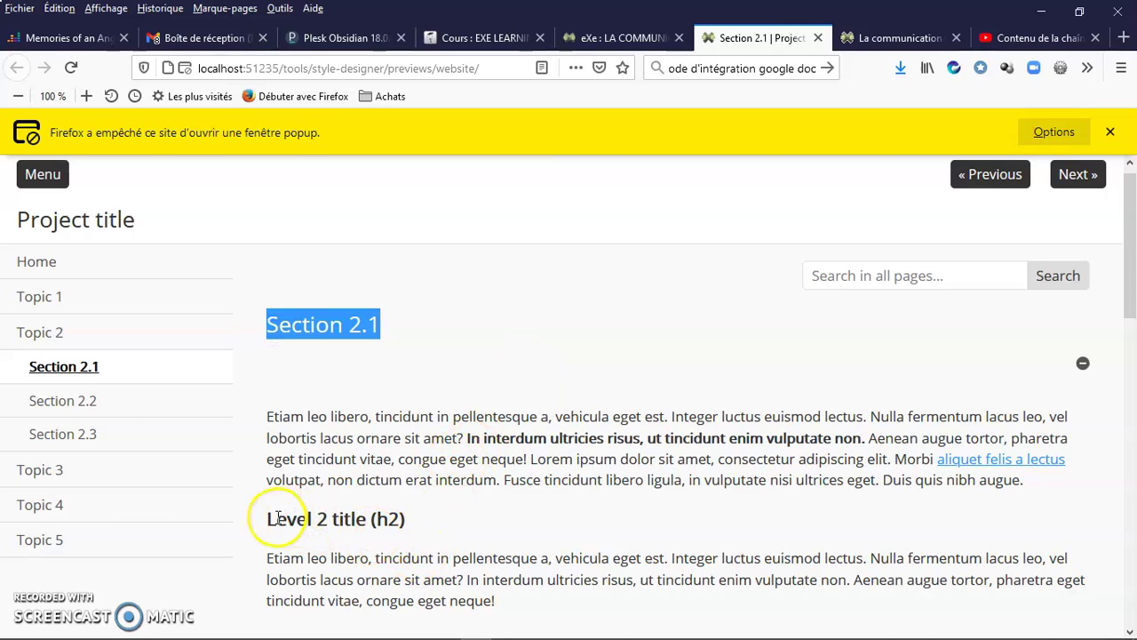
pyautogui.scroll(-4, 422, 531)
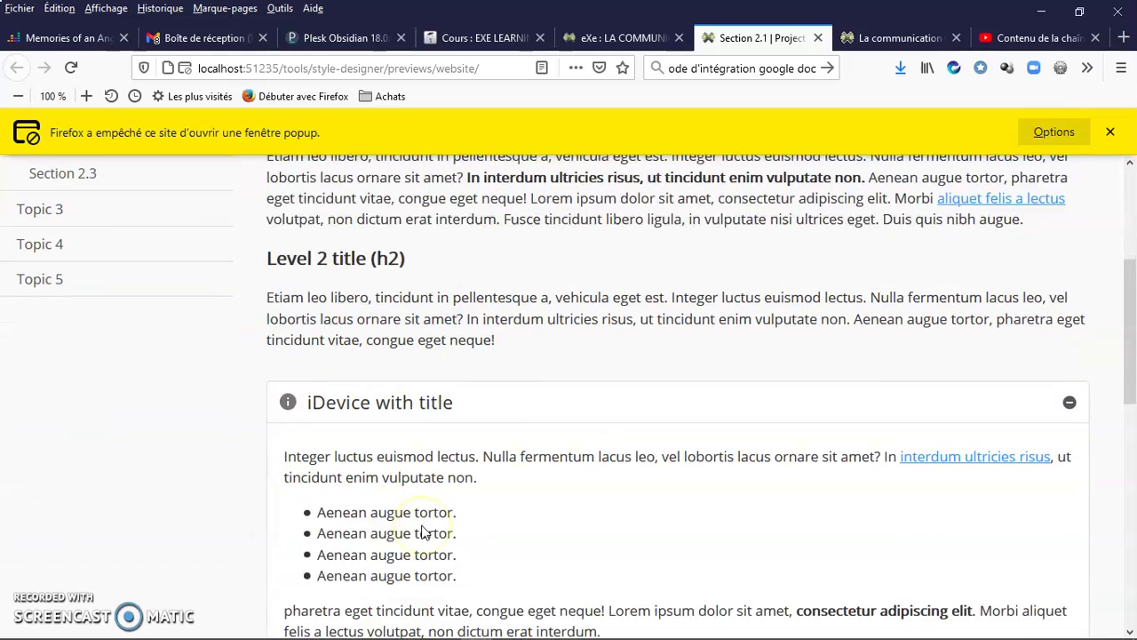
pyautogui.scroll(4, 422, 532)
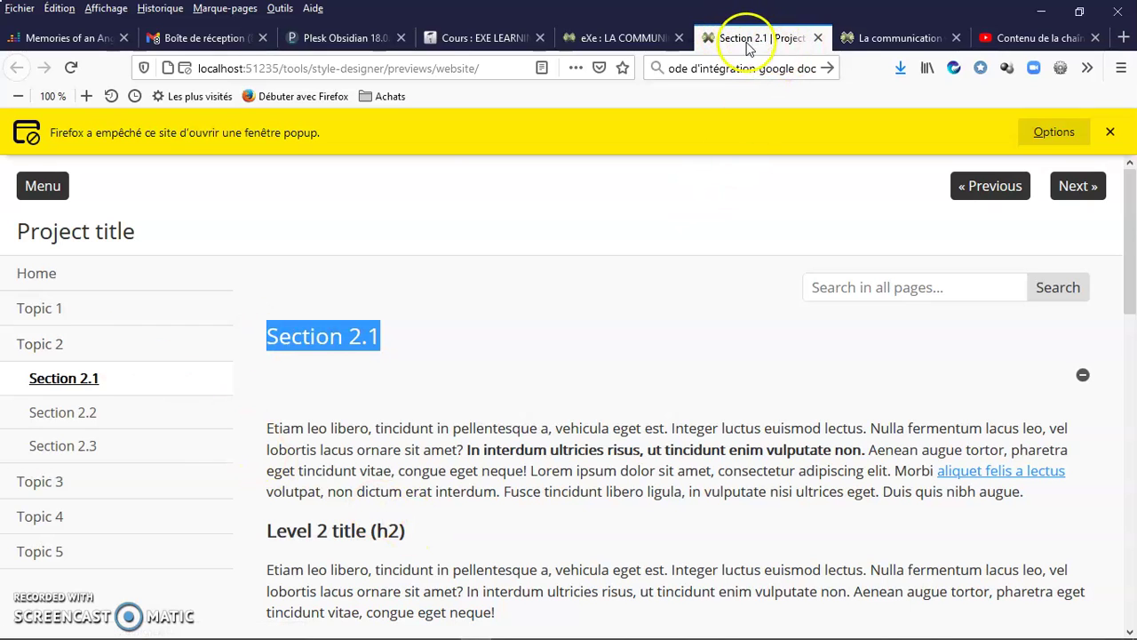
# Allow popups for localhost on the style preview page to open the style design window.
pyautogui.click(622, 38)
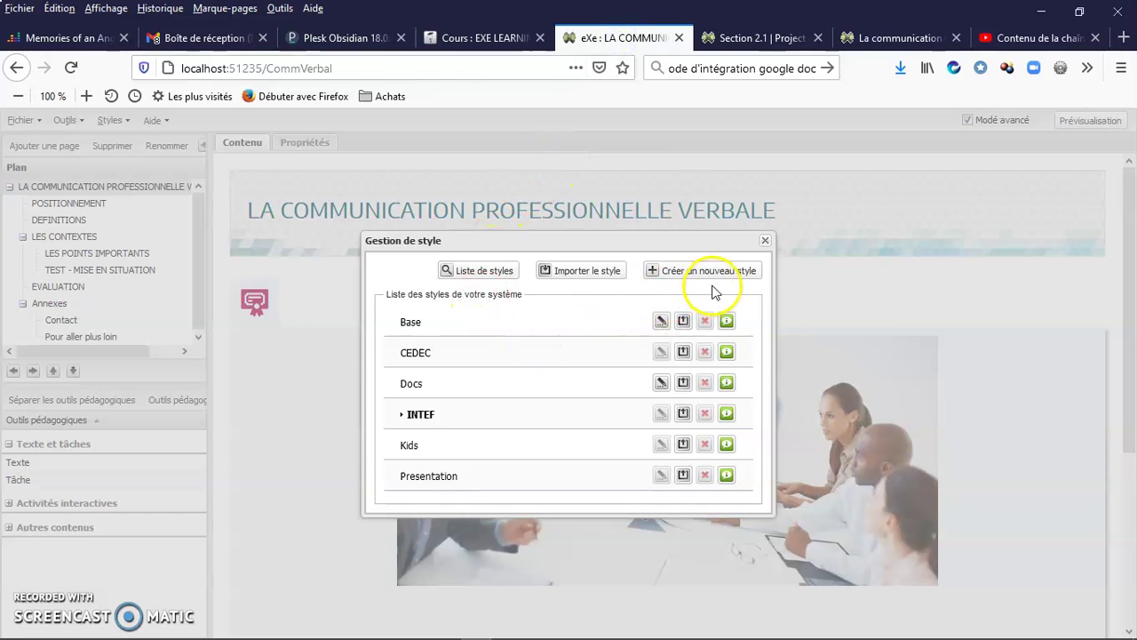
pyautogui.click(743, 37)
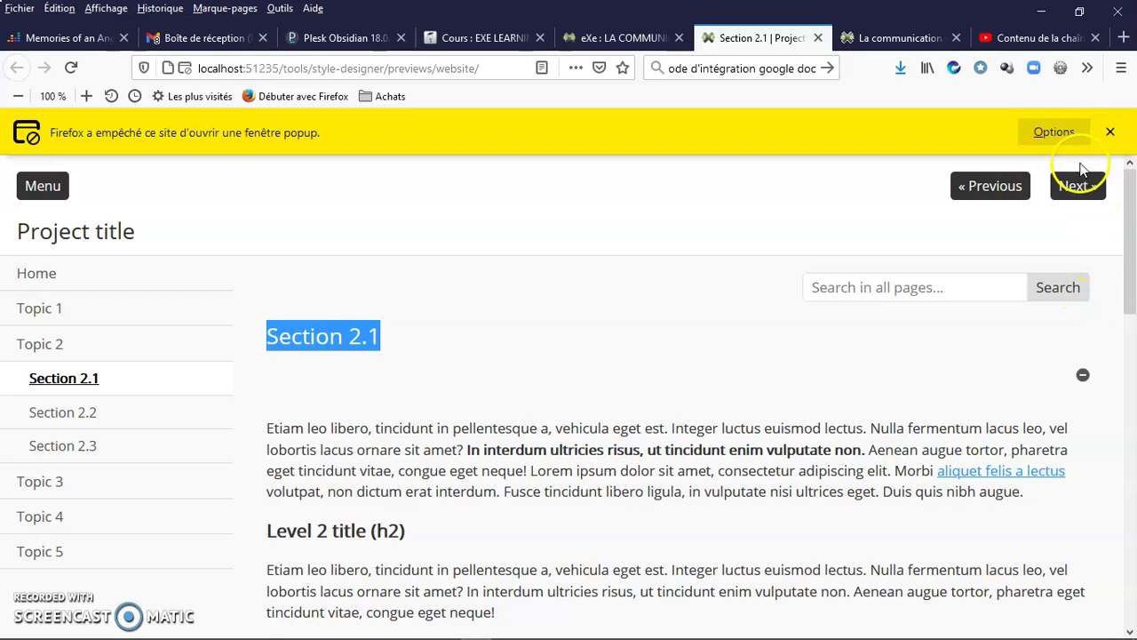
pyautogui.click(1075, 135)
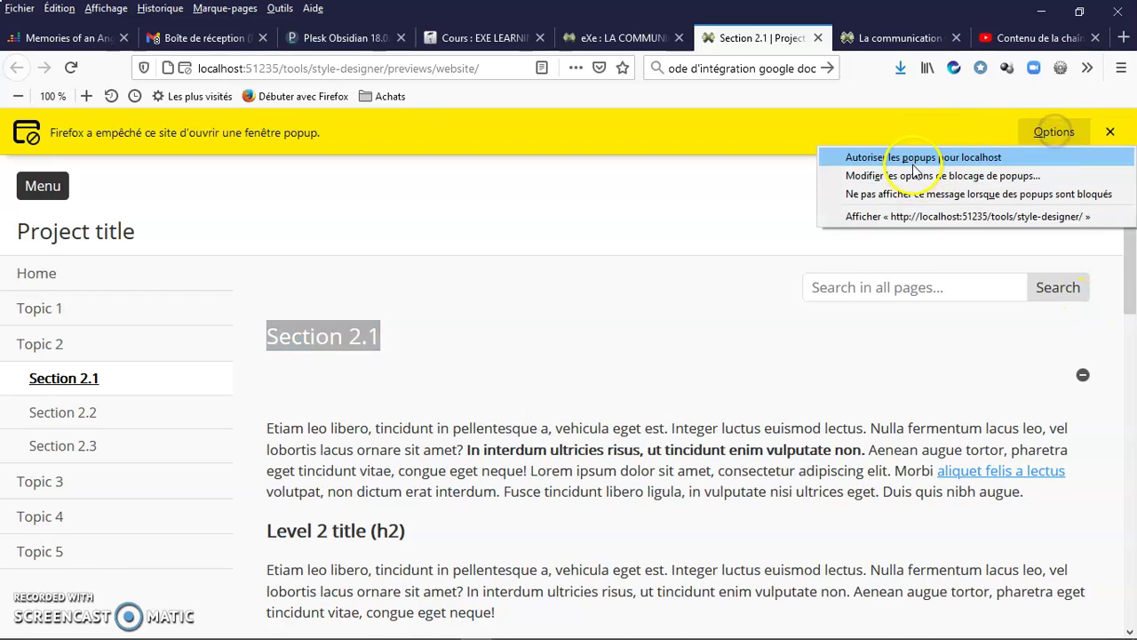
pyautogui.click(915, 156)
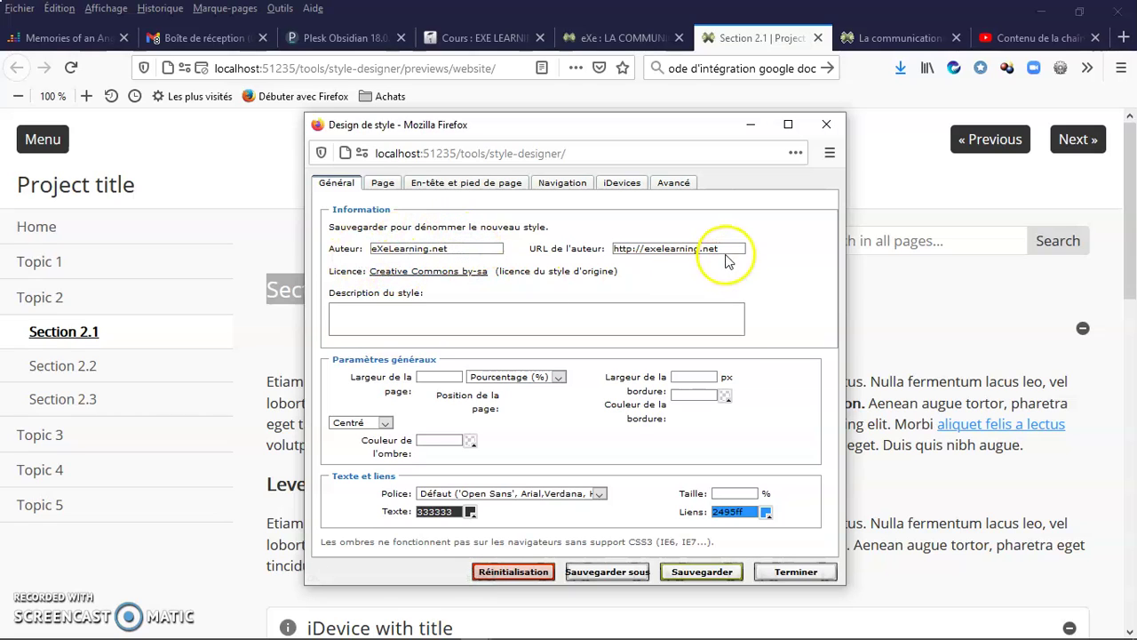
# Review the new style's general settings and its page background and search bar settings.
pyautogui.click(372, 319)
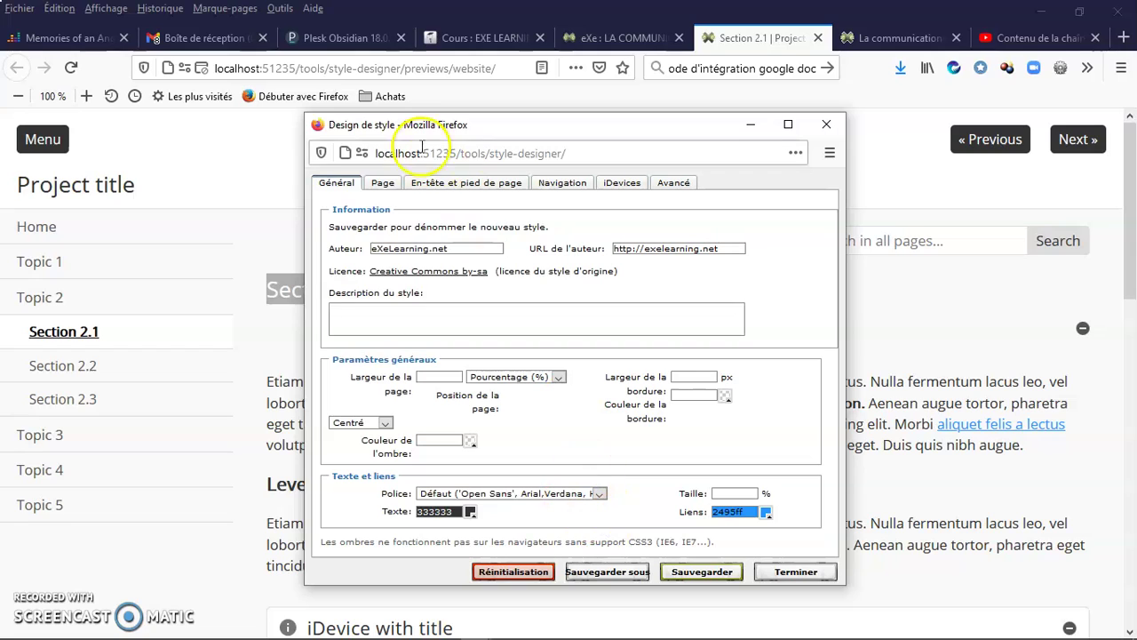
pyautogui.click(382, 182)
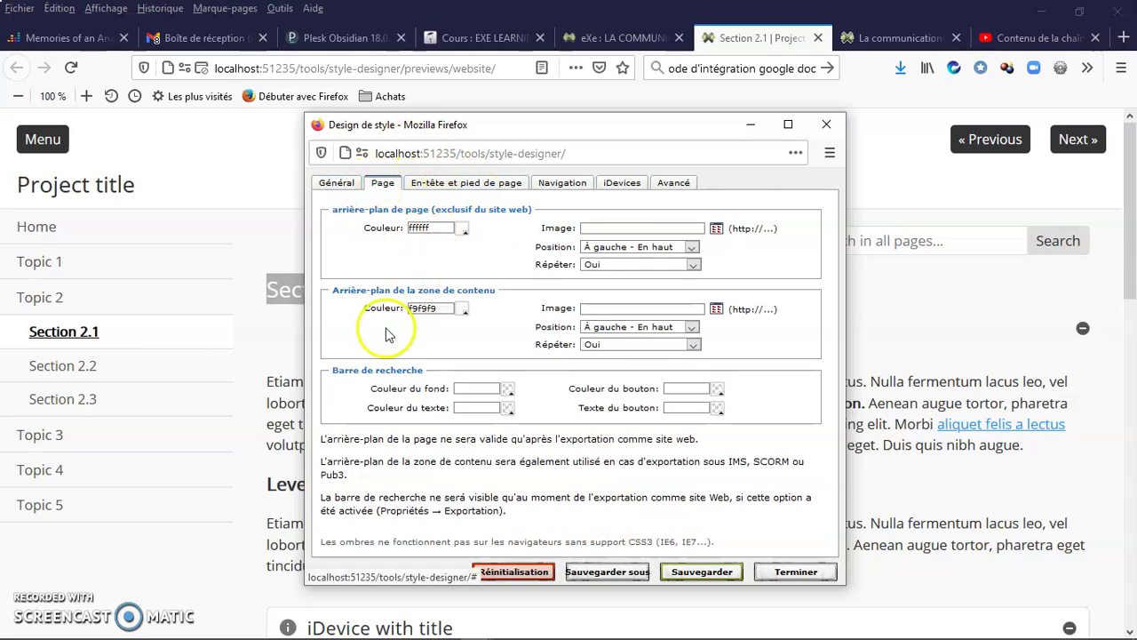
# Review the new style's header and footer, navigation, iDevices and advanced CSS settings.
pyautogui.click(473, 188)
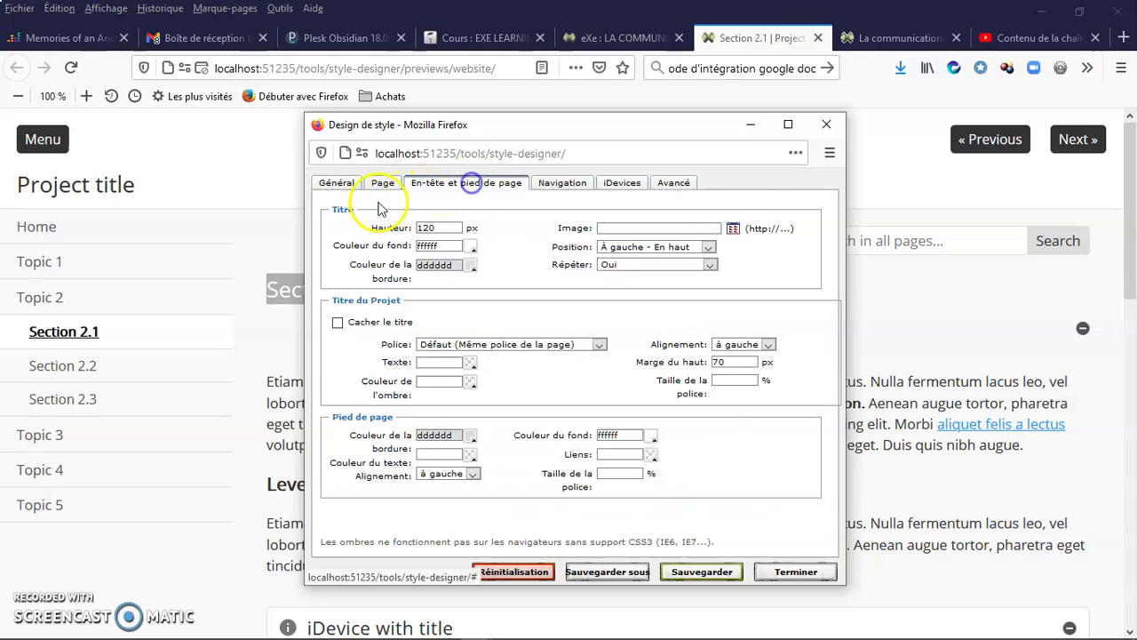
pyautogui.click(562, 182)
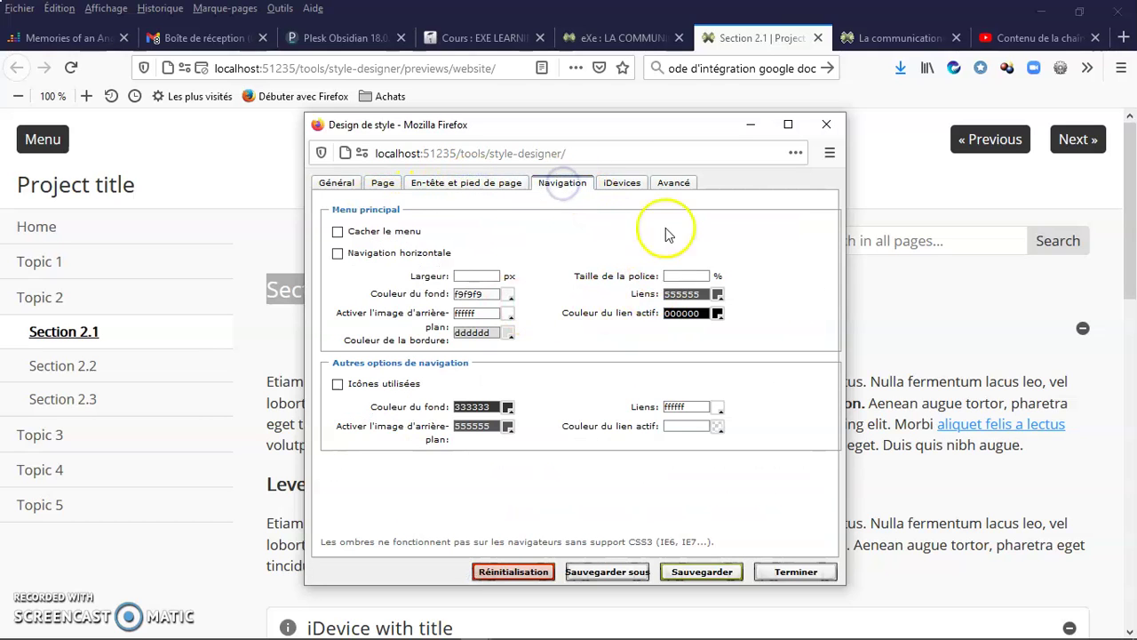
pyautogui.click(630, 186)
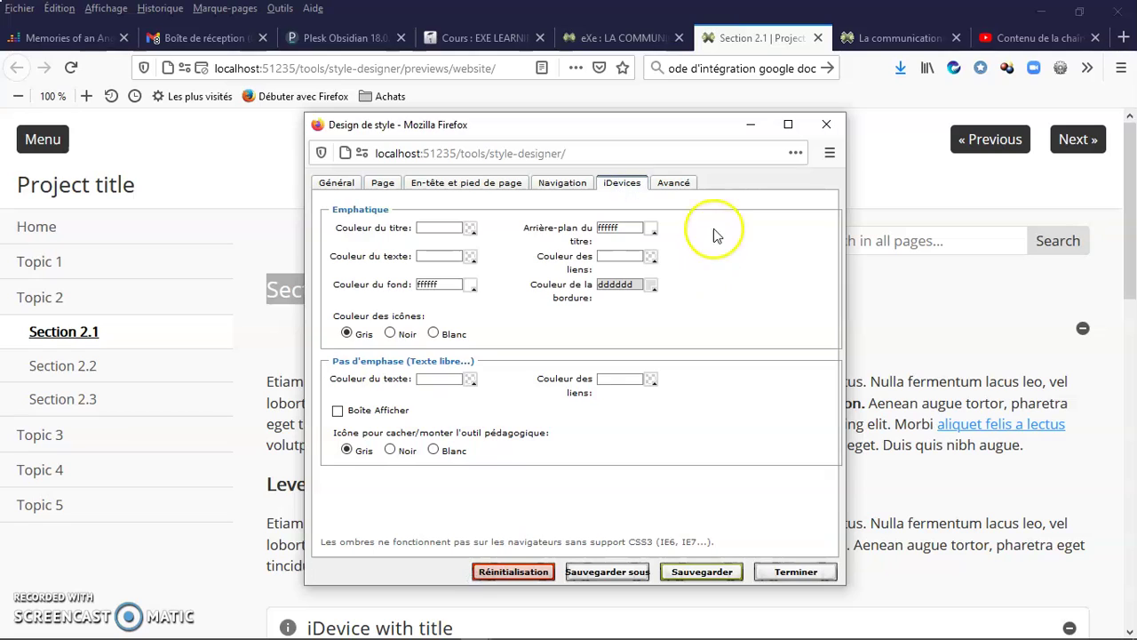
pyautogui.click(679, 184)
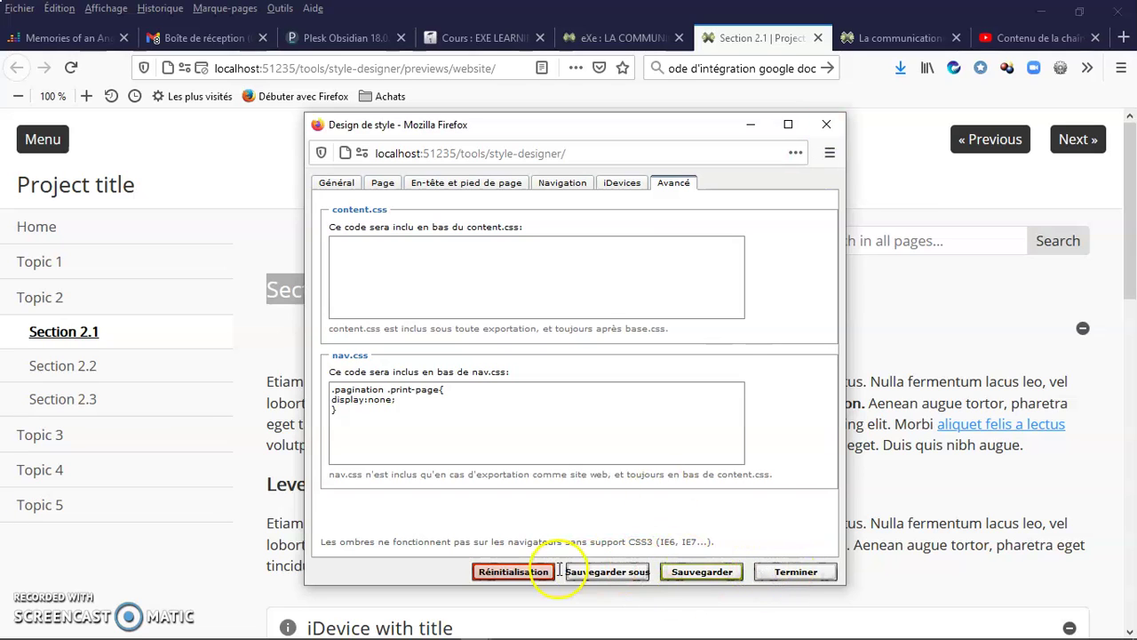
# Close the style design window, its preview page and the style manager to return to the LA COMMUNICATION PROFESSIONNELLE VERBALE project.
pyautogui.click(825, 129)
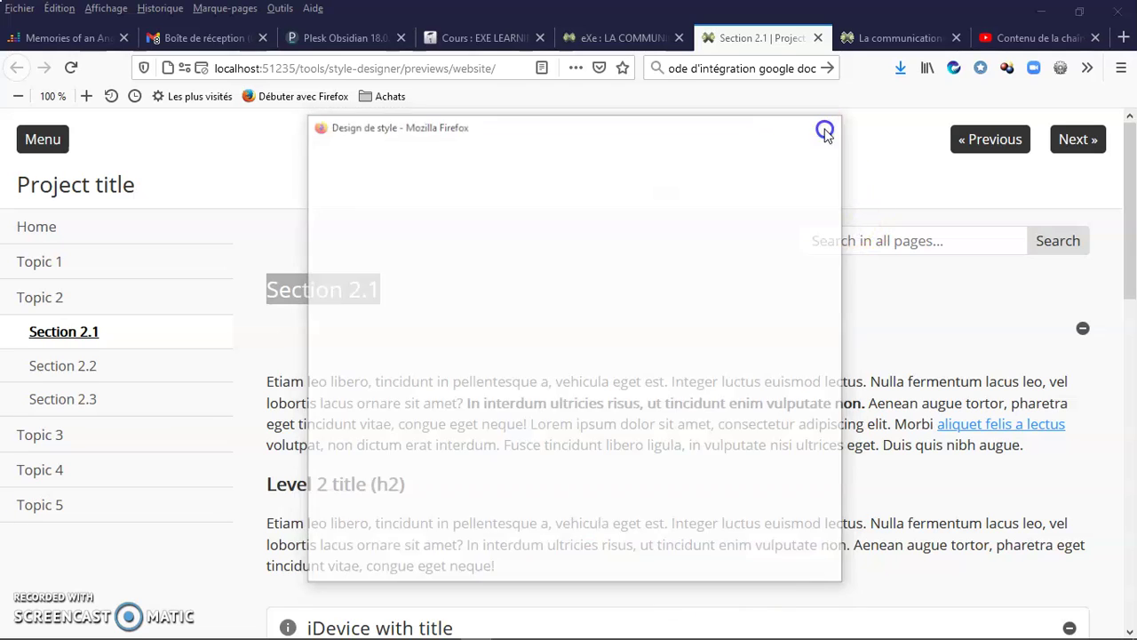
pyautogui.click(818, 38)
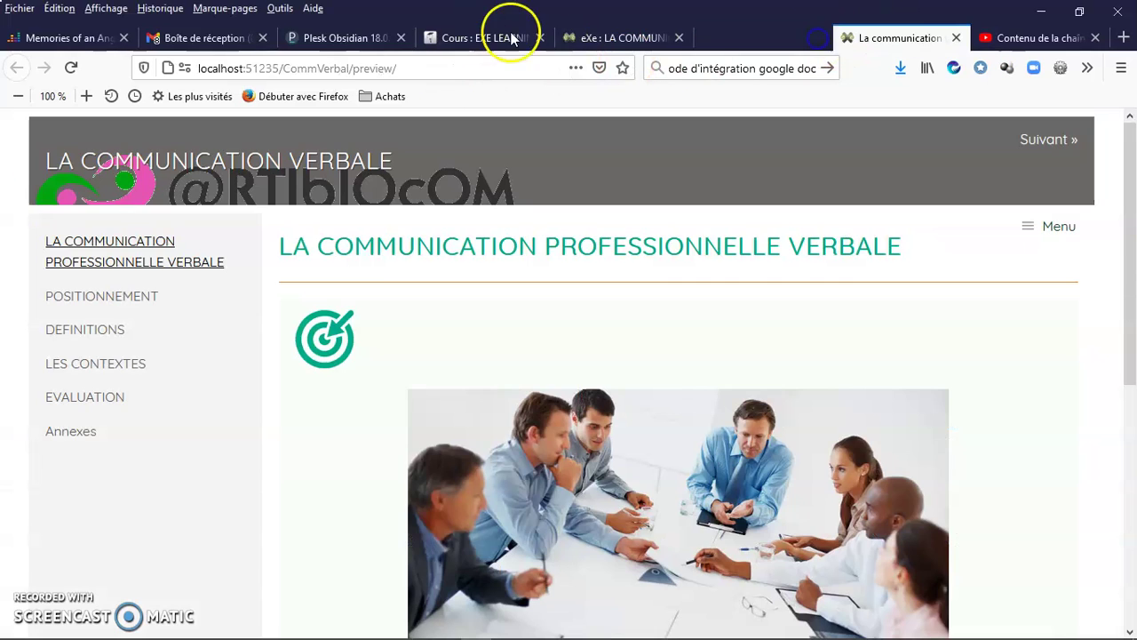
pyautogui.click(627, 38)
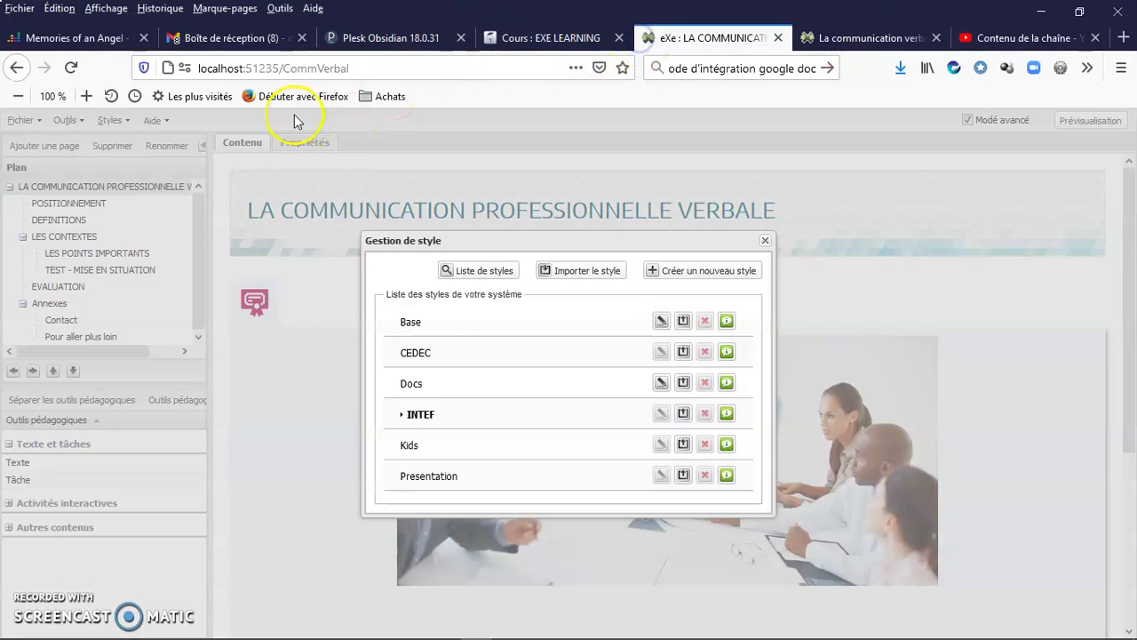
pyautogui.click(765, 243)
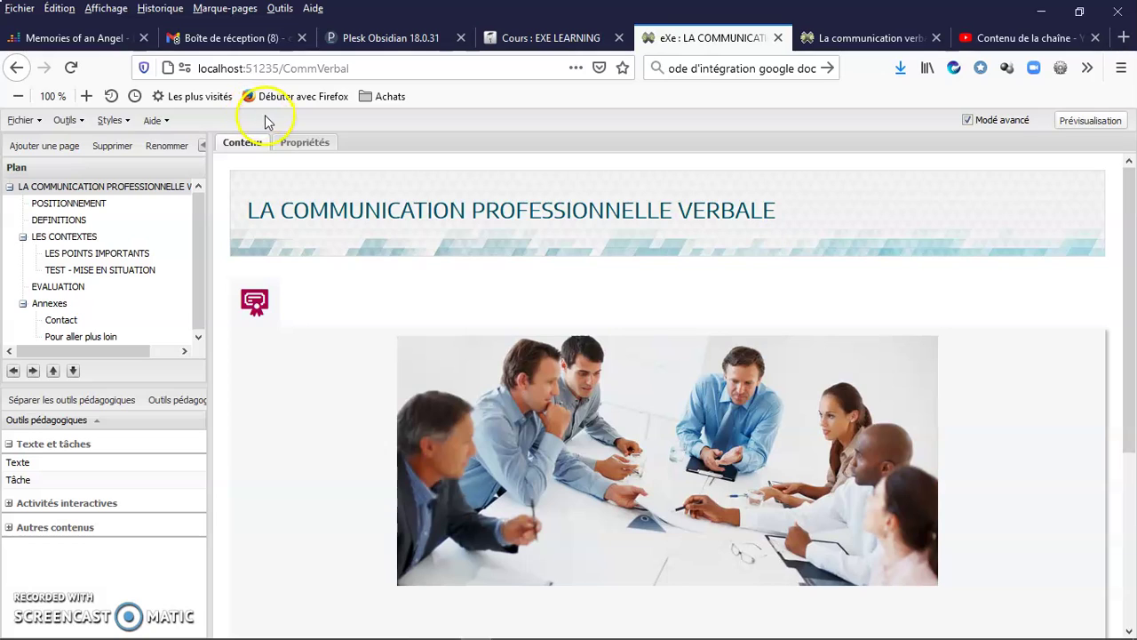
# Apply the Kids style to the project, check the restyled page down to its footer, and launch the project preview.
pyautogui.click(127, 120)
pyautogui.click(147, 168)
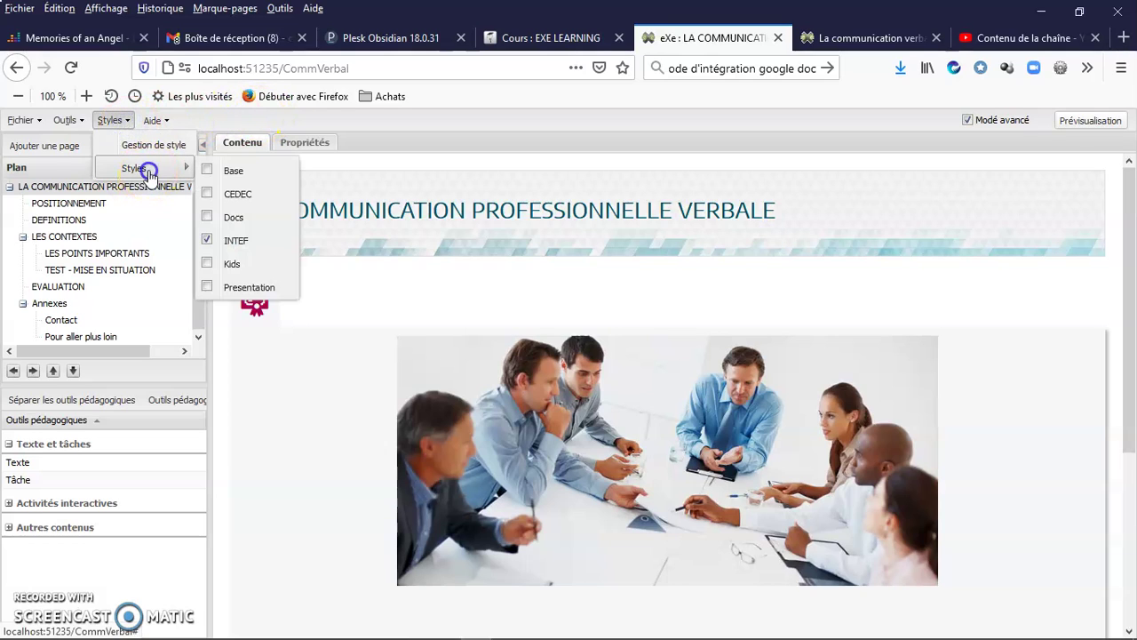
pyautogui.click(206, 265)
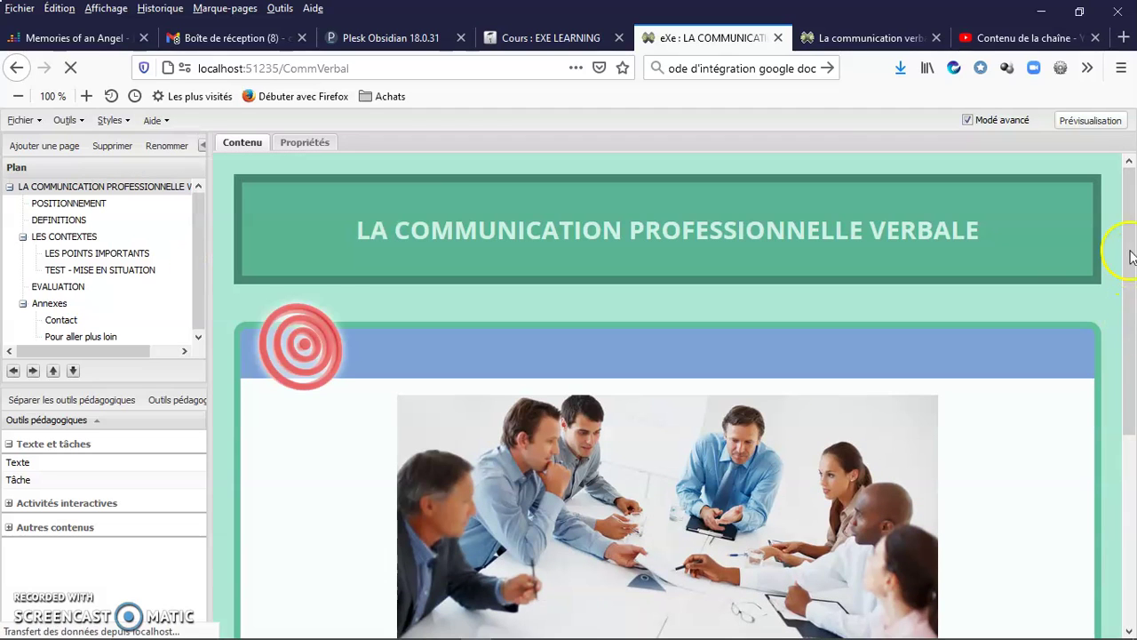
pyautogui.moveTo(1132, 257); pyautogui.dragTo(1125, 475)
pyautogui.click(1075, 124)
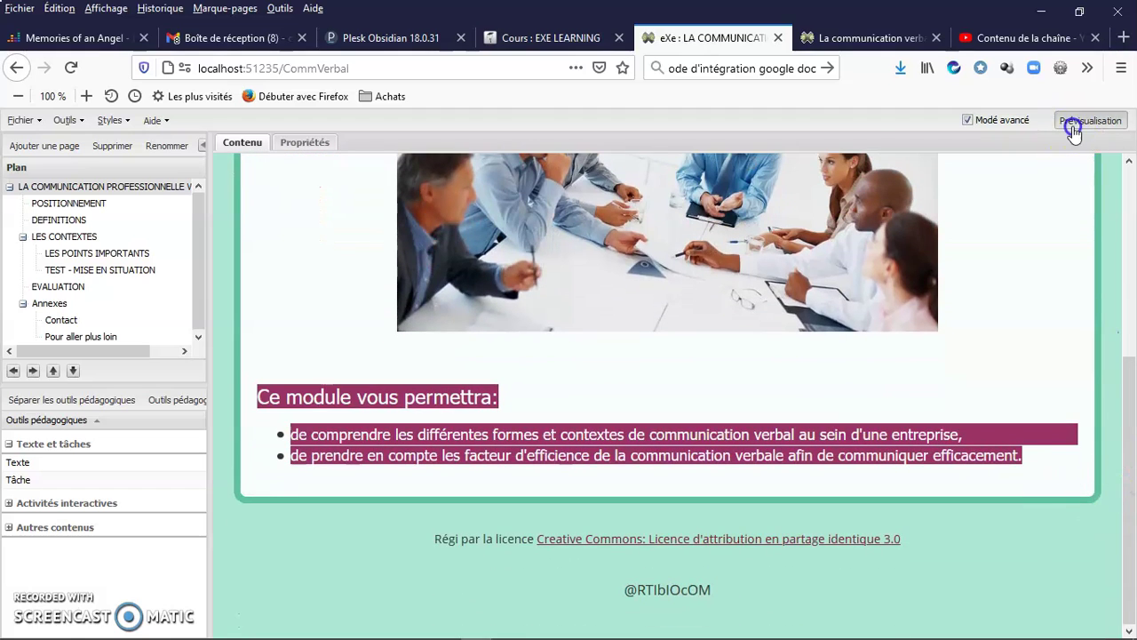